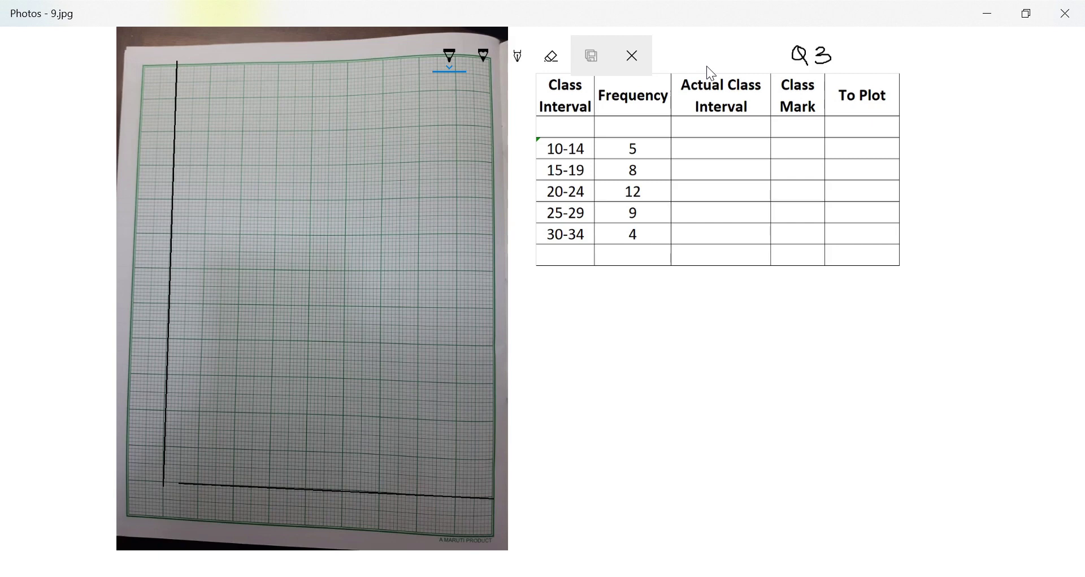
Bracket the 10-14 and 15-19 classes, underline 14 and 15, and write "Adjustment factor →" below the table.
mouse_move(536, 151)
left_mouse_down()
mouse_move(526, 151)
mouse_move(526, 180)
mouse_move(582, 157)
mouse_move(563, 177)
left_mouse_up()
mouse_move(556, 298)
left_mouse_down()
mouse_move(563, 281)
mouse_move(580, 306)
mouse_move(602, 291)
mouse_move(619, 297)
left_mouse_up()
left_click_drag(608, 287, 653, 285)
mouse_move(656, 273)
left_mouse_down()
mouse_move(657, 296)
mouse_move(658, 282)
left_mouse_up()
mouse_move(684, 272)
left_mouse_down()
mouse_move(678, 299)
mouse_move(684, 287)
left_mouse_up()
mouse_move(694, 283)
left_mouse_down()
mouse_move(687, 291)
mouse_move(697, 293)
left_mouse_up()
left_click_drag(706, 282, 710, 292)
mouse_move(702, 282)
left_mouse_down()
mouse_move(721, 278)
mouse_move(722, 289)
left_mouse_up()
mouse_move(721, 287)
left_mouse_down()
mouse_move(778, 289)
mouse_move(797, 274)
mouse_move(777, 288)
left_mouse_up()
Write the adjustment factor calculation as (15-14)/2 = 1/2 = 0.5.
left_click_drag(802, 280, 835, 279)
left_click_drag(831, 271, 844, 293)
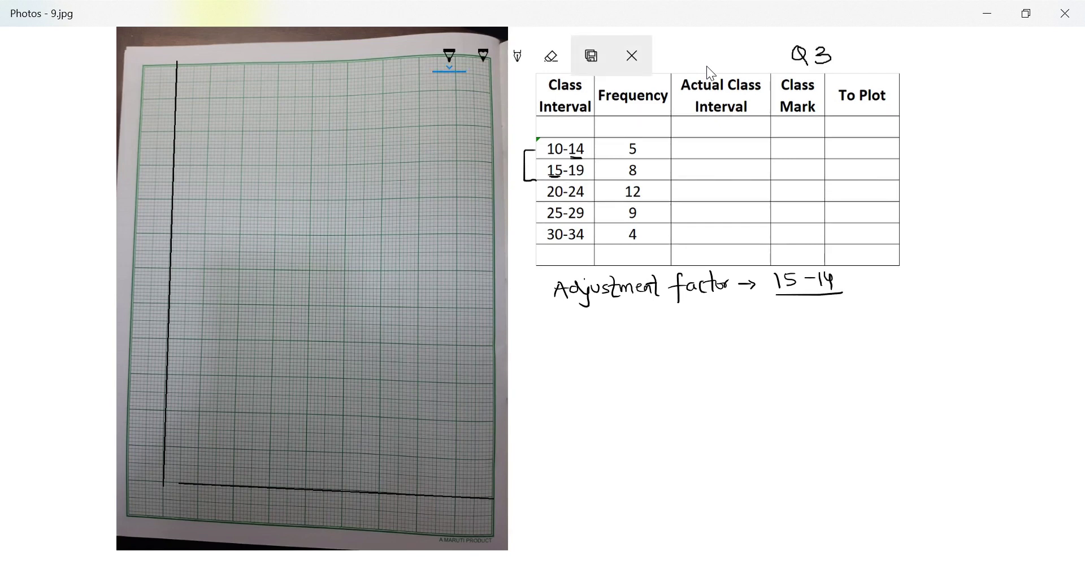
mouse_move(799, 301)
left_mouse_down()
mouse_move(814, 311)
mouse_move(852, 281)
left_mouse_up()
left_click_drag(845, 286, 866, 291)
mouse_move(856, 298)
left_mouse_down()
mouse_move(863, 308)
mouse_move(880, 290)
left_mouse_up()
left_click_drag(889, 281, 896, 294)
left_click_drag(899, 279, 905, 279)
Write the actual class intervals 9.5-14.5 and 14.5-19.5 for the 10-14 and 15-19 classes.
mouse_move(693, 142)
left_mouse_down()
mouse_move(690, 158)
mouse_move(700, 153)
left_mouse_up()
left_click_drag(707, 141, 744, 156)
left_click_drag(747, 151, 751, 155)
left_click_drag(687, 164, 701, 169)
left_click_drag(698, 163, 706, 171)
mouse_move(719, 163)
left_mouse_down()
mouse_move(711, 173)
mouse_move(735, 175)
left_mouse_up()
left_click_drag(745, 163, 748, 175)
left_click_drag(759, 163, 695, 195)
Write the actual class interval 19.5-24.5 for the 20-24 class.
left_click_drag(702, 187, 707, 197)
left_click_drag(713, 195, 730, 190)
left_click_drag(731, 185, 749, 190)
left_click_drag(747, 184, 752, 196)
left_click_drag(762, 185, 757, 198)
Write the actual class interval 24.5-29.5 for the 25-29 class.
left_click_drag(681, 210, 695, 218)
left_click_drag(701, 208, 703, 220)
left_click_drag(709, 217, 710, 218)
mouse_move(722, 208)
left_mouse_down()
mouse_move(714, 218)
mouse_move(743, 215)
left_mouse_up()
mouse_move(750, 208)
left_mouse_down()
mouse_move(743, 218)
mouse_move(756, 218)
left_mouse_up()
left_click_drag(764, 205, 757, 220)
Write the actual class interval 29.5-34.5 for the 30-34 class.
left_click_drag(674, 230, 692, 243)
left_click_drag(697, 241, 697, 242)
mouse_move(710, 229)
left_mouse_down()
mouse_move(700, 242)
mouse_move(741, 235)
left_mouse_up()
left_click_drag(740, 228, 740, 242)
left_click_drag(749, 238, 749, 242)
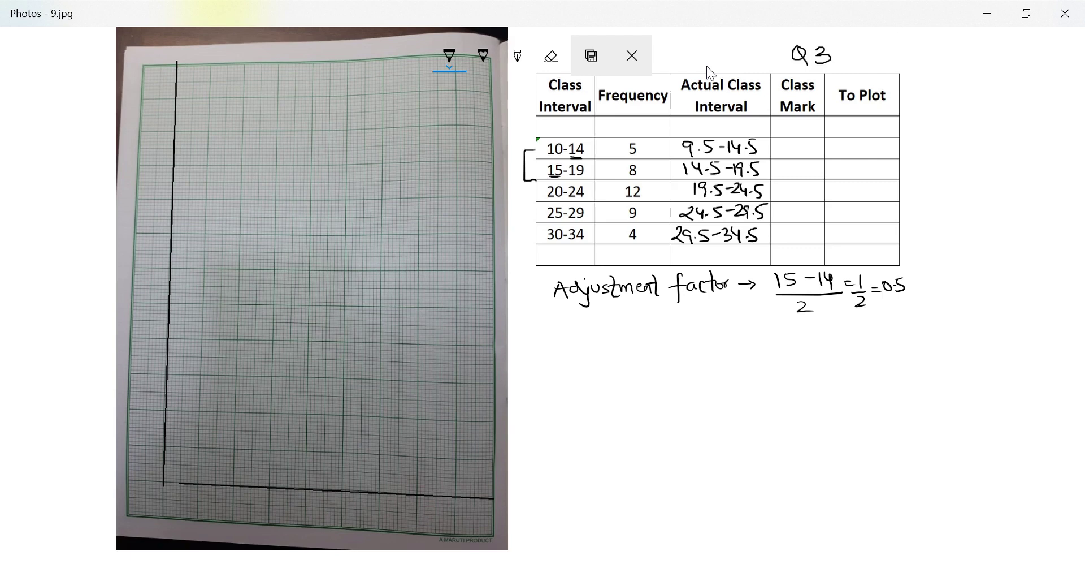
Write the class marks 12, 17, 22, 27 and 32 for the classes from 10-14 to 30-34.
left_click_drag(786, 146, 798, 155)
mouse_move(807, 144)
left_mouse_down()
mouse_move(821, 154)
mouse_move(794, 178)
mouse_move(800, 197)
left_mouse_up()
mouse_move(802, 185)
left_mouse_down()
mouse_move(815, 196)
mouse_move(796, 217)
left_mouse_up()
mouse_move(794, 206)
left_mouse_down()
mouse_move(805, 206)
mouse_move(797, 219)
left_mouse_up()
mouse_move(799, 214)
left_mouse_down()
mouse_move(810, 212)
mouse_move(787, 240)
mouse_move(812, 239)
left_mouse_up()
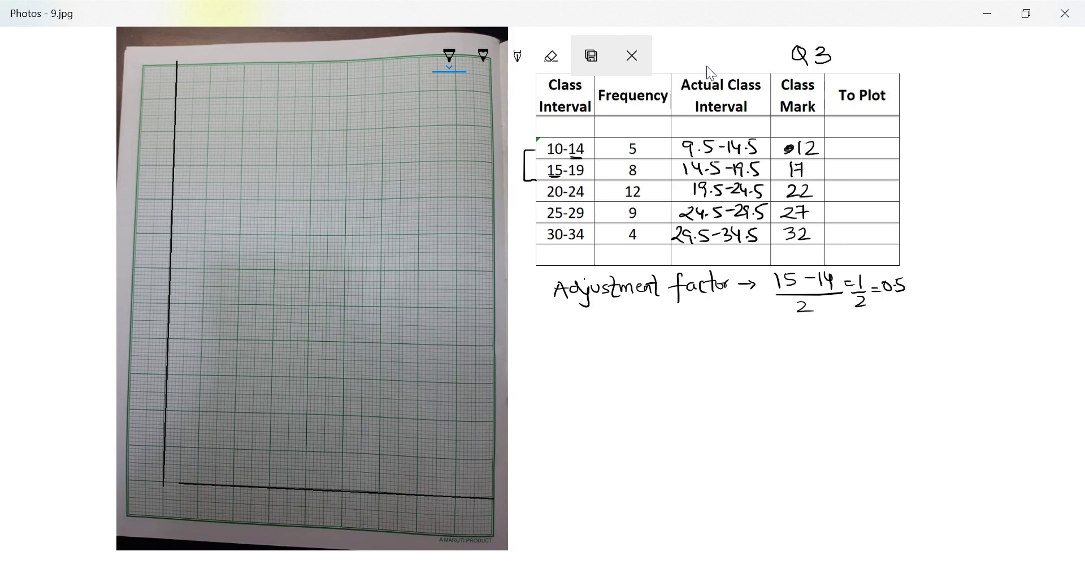
Add classes 35-39 and 5-9 with frequency 0 in the blank rows, giving 5-9 the actual interval 4.5-9.5 and class mark 7.
mouse_move(546, 253)
left_mouse_down()
mouse_move(548, 264)
mouse_move(568, 252)
mouse_move(555, 264)
left_mouse_up()
mouse_move(565, 257)
left_mouse_down()
mouse_move(575, 265)
mouse_move(636, 252)
left_mouse_up()
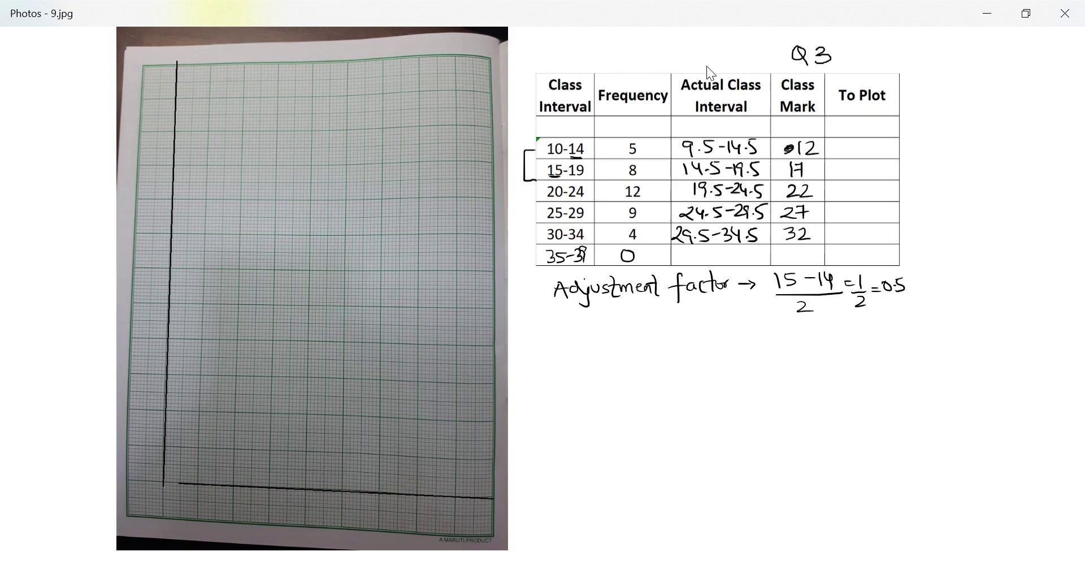
mouse_move(552, 122)
left_mouse_down()
mouse_move(559, 131)
mouse_move(551, 134)
left_mouse_up()
mouse_move(565, 127)
left_mouse_down()
mouse_move(743, 137)
mouse_move(803, 120)
mouse_move(796, 134)
left_mouse_up()
left_click(703, 131)
left_click(750, 132)
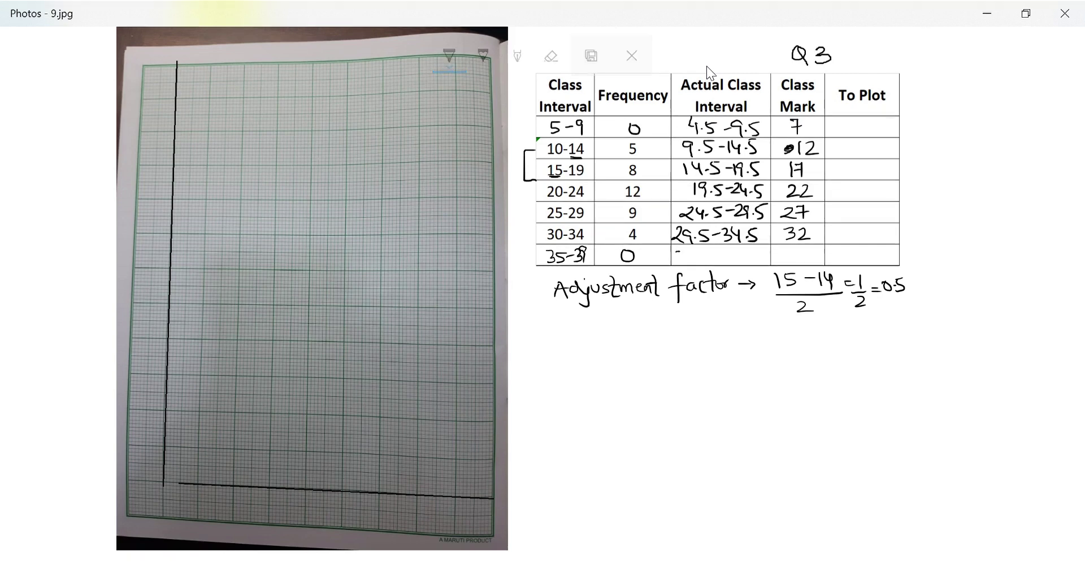
Complete the 35-39 row with the actual class interval 34.5-39.5 and class mark 37.
mouse_move(676, 255)
left_mouse_down()
mouse_move(685, 259)
mouse_move(678, 266)
mouse_move(705, 263)
left_mouse_up()
left_click(701, 260)
mouse_move(716, 257)
left_mouse_down()
mouse_move(792, 257)
mouse_move(785, 264)
left_mouse_up()
left_click(748, 261)
mouse_move(797, 252)
left_mouse_down()
mouse_move(808, 252)
mouse_move(800, 266)
left_mouse_up()
left_click_drag(792, 259, 810, 258)
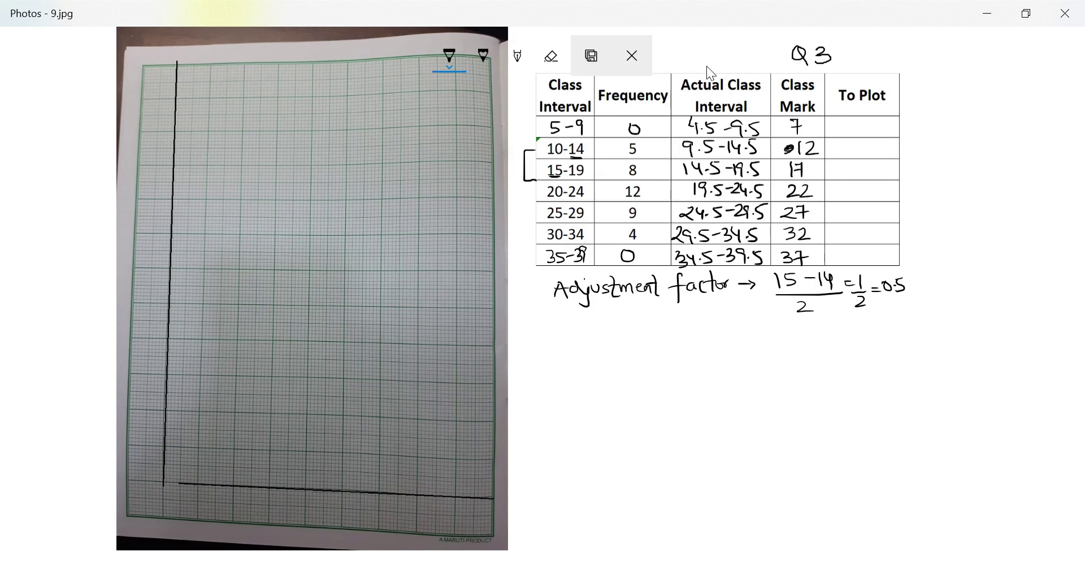
Write the points to plot (7,0), (12,5) and (17,8) for the first three classes.
mouse_move(833, 122)
left_mouse_down()
mouse_move(832, 137)
mouse_move(845, 124)
mouse_move(840, 139)
left_mouse_up()
mouse_move(851, 132)
left_mouse_down()
mouse_move(854, 122)
mouse_move(860, 138)
mouse_move(840, 158)
left_mouse_up()
mouse_move(853, 145)
left_mouse_down()
mouse_move(852, 156)
mouse_move(879, 156)
left_mouse_up()
left_click_drag(840, 161, 838, 178)
left_click_drag(845, 163, 857, 178)
left_click_drag(869, 175, 882, 178)
Write the points to plot (22,12) and (27,9) for the 20-24 and 25-29 classes.
left_click_drag(839, 183, 837, 198)
left_click_drag(846, 185, 868, 197)
left_click_drag(870, 194, 875, 200)
mouse_move(881, 188)
left_mouse_down()
mouse_move(894, 197)
mouse_move(827, 224)
left_mouse_up()
mouse_move(838, 213)
left_mouse_down()
mouse_move(853, 224)
mouse_move(874, 215)
left_mouse_up()
Write the points to plot (32,4) and (37,0) for the last two classes.
mouse_move(886, 201)
left_mouse_down()
mouse_move(884, 222)
mouse_move(834, 242)
left_mouse_up()
mouse_move(841, 232)
left_mouse_down()
mouse_move(842, 243)
mouse_move(858, 243)
left_mouse_up()
left_click_drag(866, 240, 883, 242)
mouse_move(842, 247)
left_mouse_down()
mouse_move(836, 260)
mouse_move(872, 261)
left_mouse_up()
mouse_move(885, 247)
left_mouse_down()
mouse_move(879, 257)
mouse_move(887, 246)
left_mouse_up()
left_click_drag(891, 244, 893, 264)
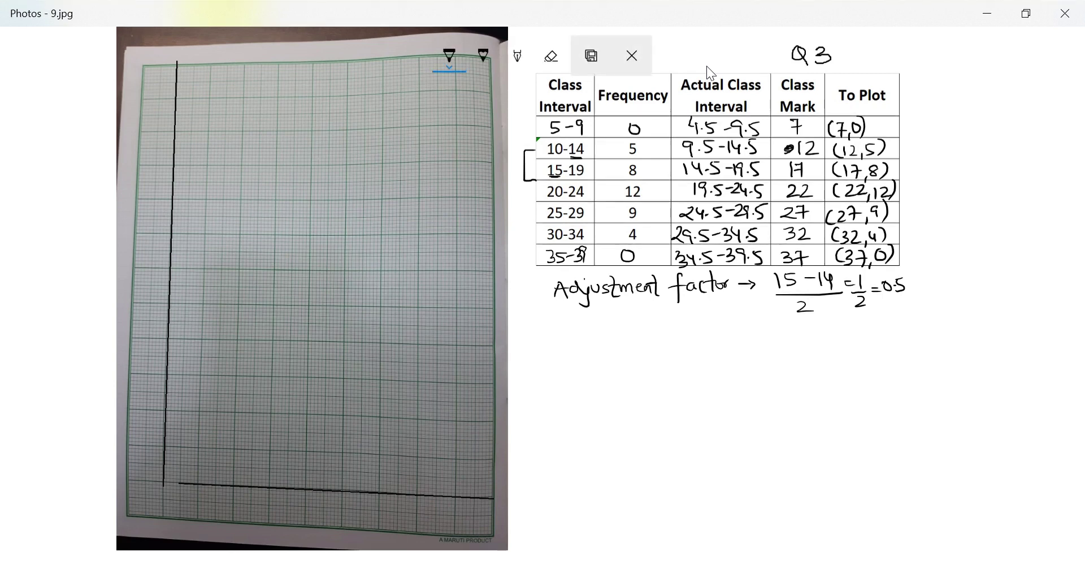
Draw an arrowhead at the end of the horizontal axis and label it "X-axis".
left_click_drag(489, 491, 489, 505)
mouse_move(506, 489)
left_mouse_down()
mouse_move(515, 502)
mouse_move(506, 503)
left_mouse_up()
left_click_drag(522, 497, 546, 502)
mouse_move(549, 490)
left_mouse_down()
mouse_move(540, 500)
mouse_move(561, 501)
left_mouse_up()
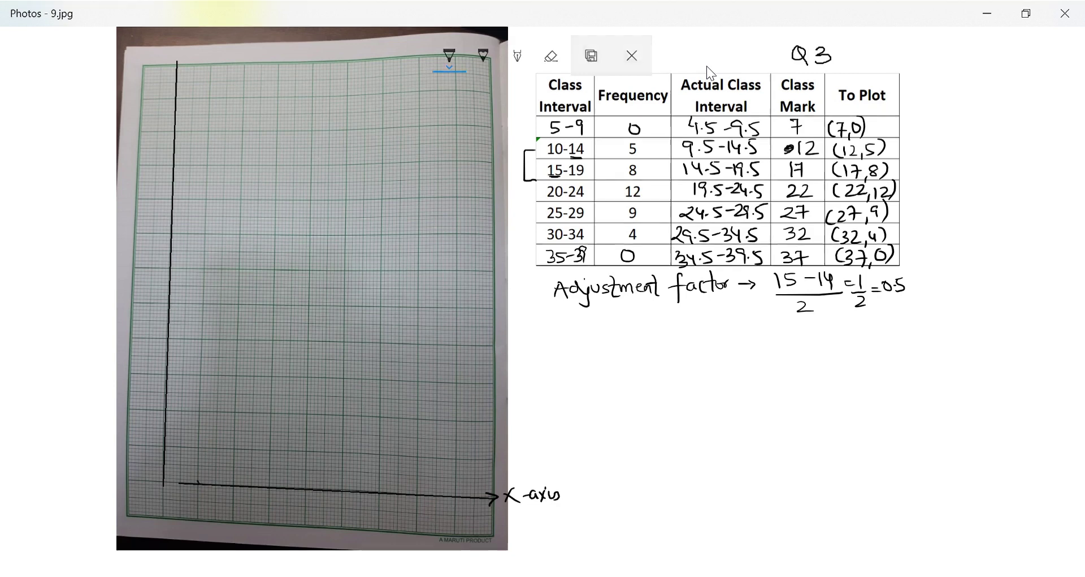
Mark the X-axis at successive major grid lines and number the ticks 7, 12, 17, 22, 27, 32 and 37.
mouse_move(198, 483)
left_mouse_down()
mouse_move(196, 509)
mouse_move(221, 509)
left_mouse_up()
mouse_move(226, 498)
left_mouse_down()
mouse_move(234, 509)
mouse_move(267, 497)
mouse_move(255, 521)
left_mouse_up()
left_click_drag(262, 510, 266, 520)
left_click_drag(305, 489, 306, 497)
left_click_drag(288, 505, 301, 513)
left_click_drag(301, 501, 341, 496)
left_click_drag(331, 510, 337, 520)
left_click_drag(338, 511, 339, 522)
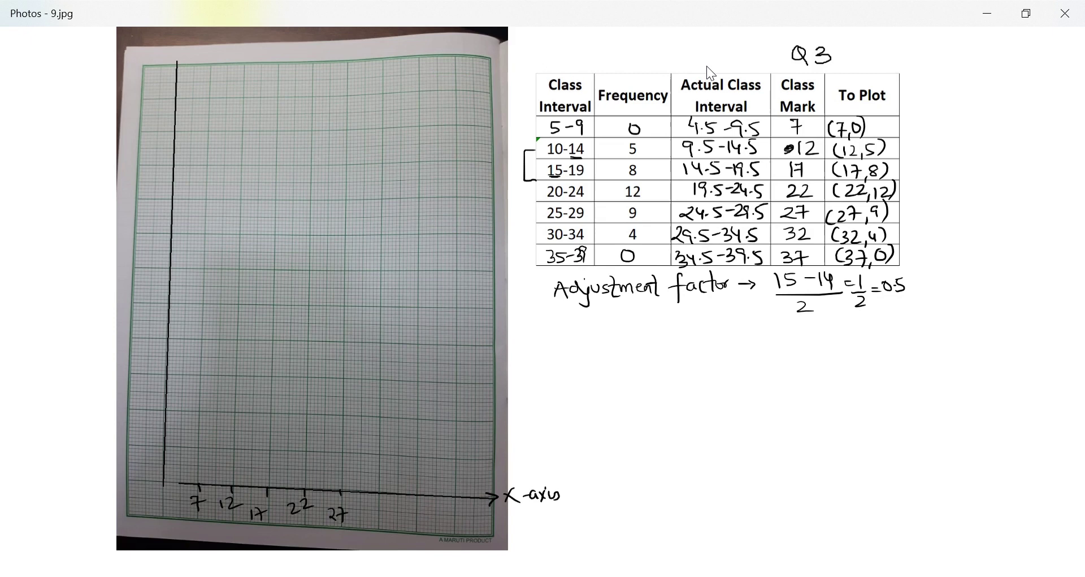
mouse_move(379, 493)
left_mouse_down()
mouse_move(371, 524)
mouse_move(417, 503)
left_mouse_up()
mouse_move(408, 508)
left_mouse_down()
mouse_move(404, 523)
mouse_move(422, 523)
left_mouse_up()
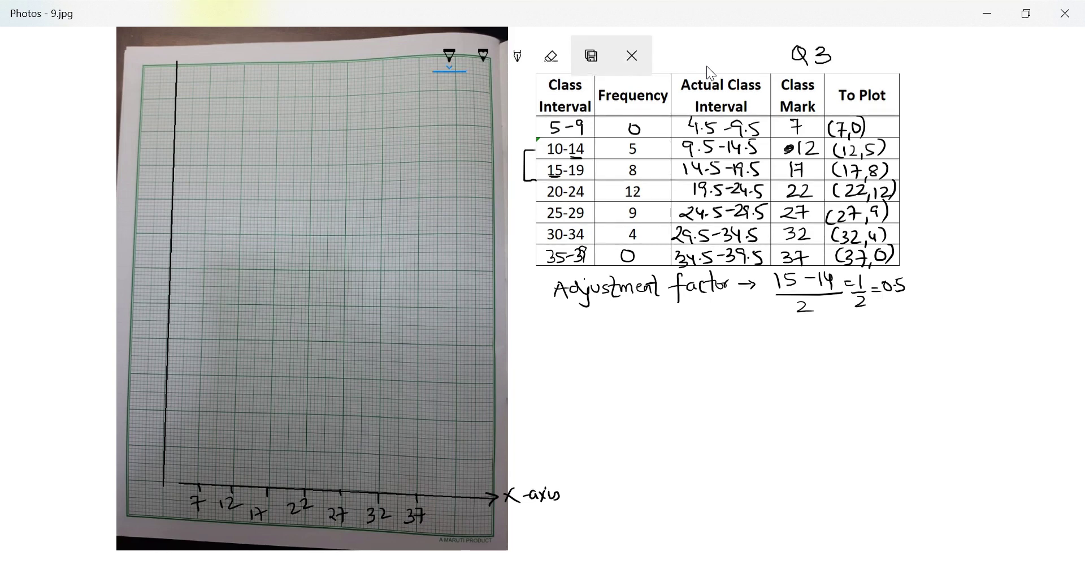
Mark the vertical axis at major grid lines and number the ticks from 1 to 6.
mouse_move(156, 445)
left_mouse_down()
mouse_move(168, 445)
mouse_move(148, 450)
left_mouse_up()
mouse_move(158, 408)
left_mouse_down()
mouse_move(168, 408)
mouse_move(154, 414)
left_mouse_up()
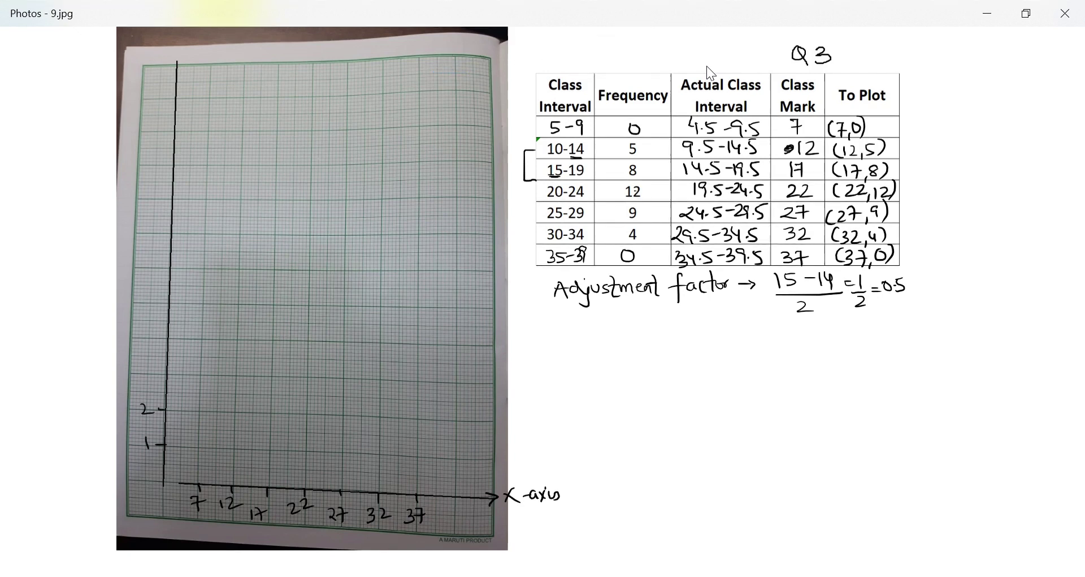
left_click_drag(156, 373, 165, 373)
left_click_drag(141, 369, 148, 382)
left_click_drag(162, 337, 170, 338)
mouse_move(146, 327)
left_mouse_down()
mouse_move(169, 303)
mouse_move(144, 313)
left_mouse_up()
mouse_move(160, 270)
left_mouse_down()
mouse_move(170, 269)
mouse_move(150, 277)
left_mouse_up()
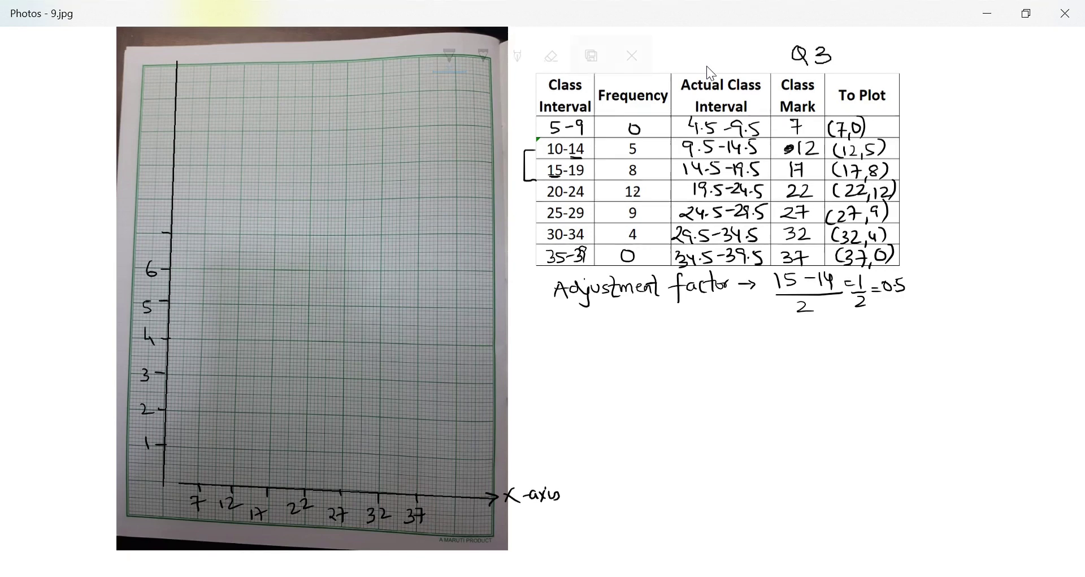
Continue the vertical axis scale with ticks numbered from 7 to 12.
left_click_drag(161, 232, 169, 233)
left_click_drag(147, 227, 151, 240)
left_click_drag(163, 201, 173, 199)
mouse_move(153, 195)
left_mouse_down()
mouse_move(148, 203)
mouse_move(173, 164)
mouse_move(149, 173)
left_mouse_up()
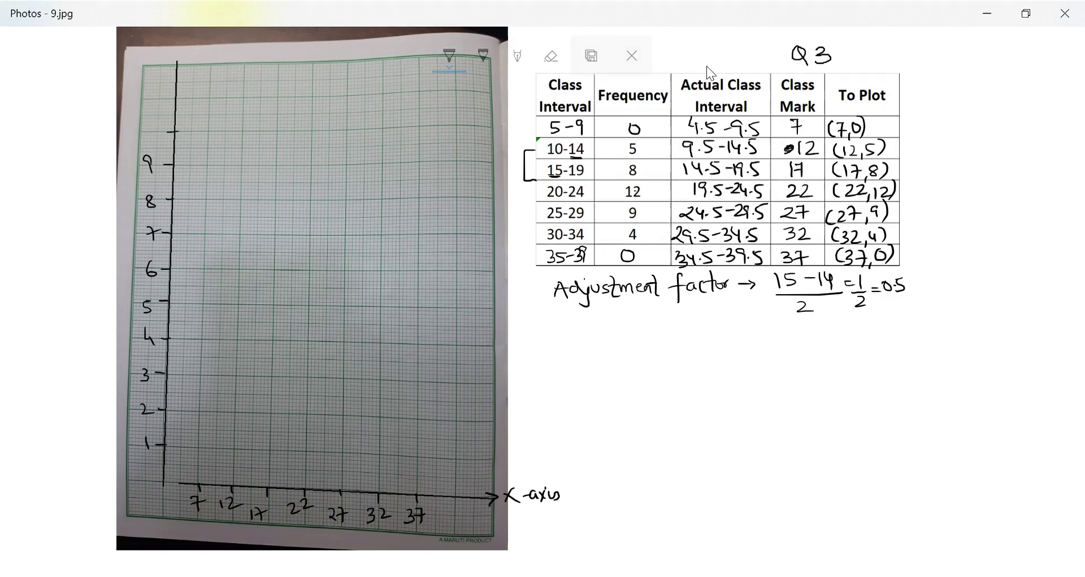
mouse_move(153, 125)
left_mouse_down()
mouse_move(151, 139)
mouse_move(161, 127)
mouse_move(155, 108)
left_mouse_up()
left_click_drag(157, 101, 163, 106)
left_click_drag(160, 70, 159, 81)
Draw an arrowhead at the upper end of the vertical axis and label it "Y-axis".
mouse_move(164, 72)
left_mouse_down()
mouse_move(175, 79)
mouse_move(177, 55)
mouse_move(186, 59)
left_mouse_up()
mouse_move(190, 50)
left_mouse_down()
mouse_move(187, 65)
mouse_move(221, 63)
left_mouse_up()
left_click_drag(220, 55, 213, 64)
left_click_drag(226, 56, 231, 62)
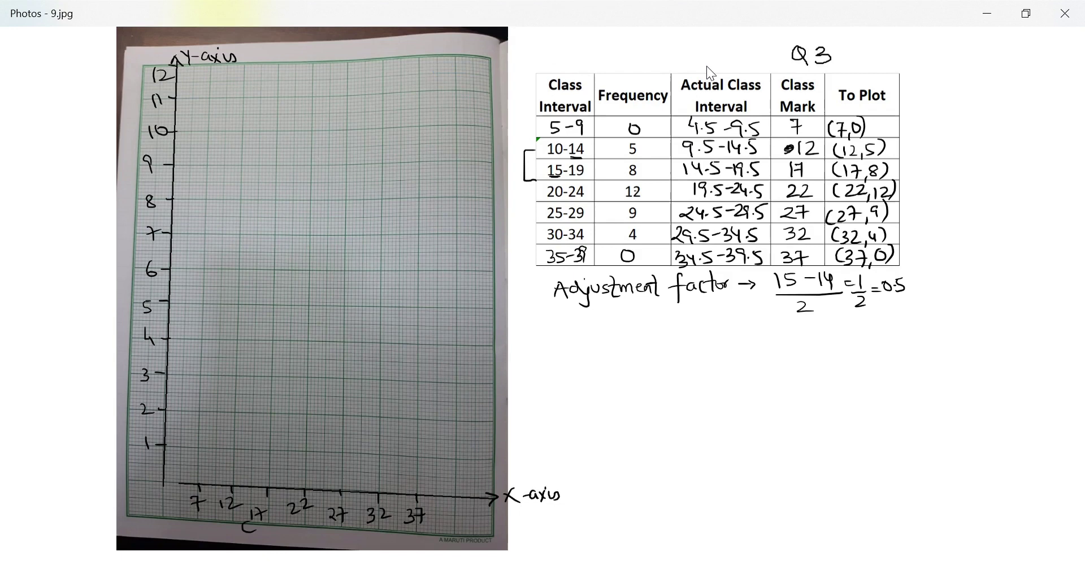
Write "CI" with an arrow below the X-axis and "frequency" with an upward arrow beside the Y-axis.
left_click_drag(253, 524, 251, 533)
mouse_move(257, 521)
left_mouse_down()
mouse_move(260, 534)
mouse_move(320, 528)
left_mouse_up()
left_click_drag(312, 519, 315, 536)
mouse_move(134, 146)
left_mouse_down()
mouse_move(132, 160)
mouse_move(147, 145)
left_mouse_up()
mouse_move(151, 148)
left_mouse_down()
mouse_move(168, 144)
mouse_move(169, 158)
mouse_move(192, 142)
mouse_move(207, 151)
mouse_move(191, 163)
left_mouse_up()
mouse_move(134, 101)
left_mouse_down()
mouse_move(132, 122)
mouse_move(138, 107)
left_mouse_up()
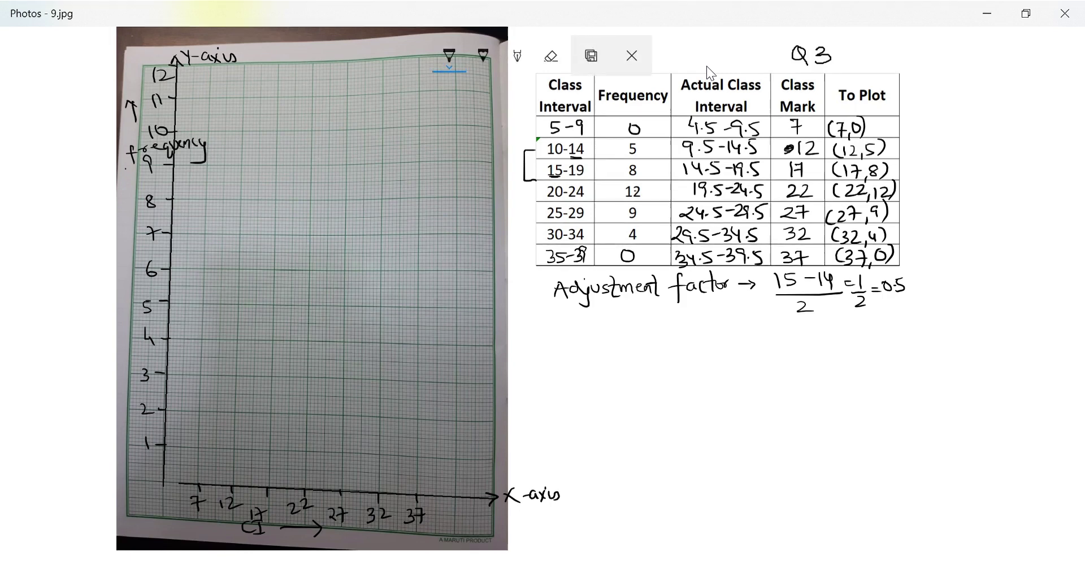
Write "FREQUENCY" vertically along the Y-axis, one letter below another.
mouse_move(126, 168)
left_mouse_down()
mouse_move(136, 167)
mouse_move(138, 209)
left_mouse_up()
mouse_move(136, 217)
left_mouse_down()
mouse_move(127, 233)
mouse_move(138, 229)
left_mouse_up()
mouse_move(128, 213)
left_mouse_down()
mouse_move(138, 215)
mouse_move(120, 257)
mouse_move(133, 247)
left_mouse_up()
left_click_drag(127, 253, 126, 371)
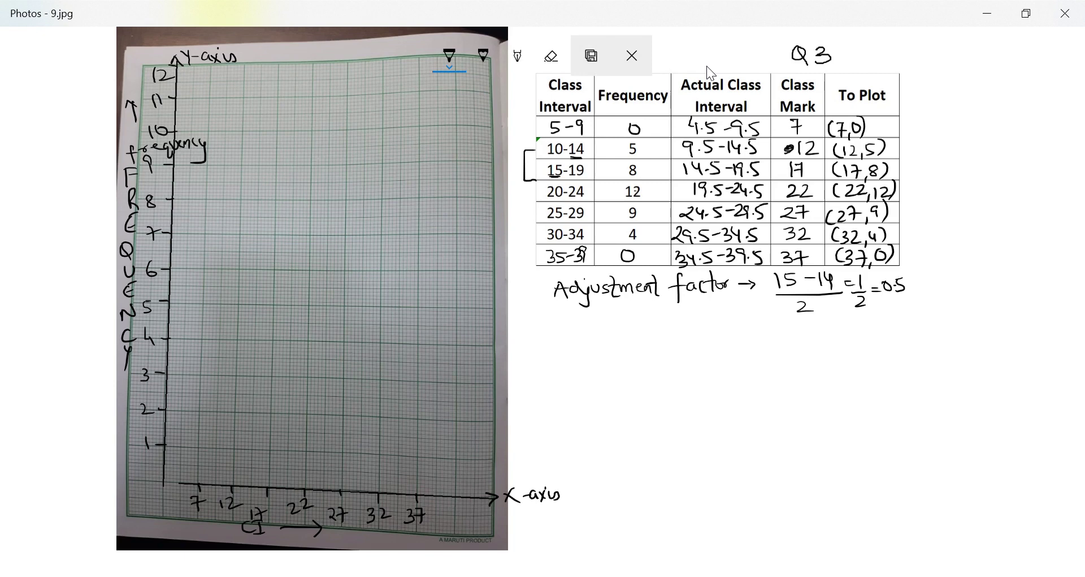
Write 0 at the origin and draw a zigzag kink at the start of the X-axis.
left_click_drag(148, 486, 147, 487)
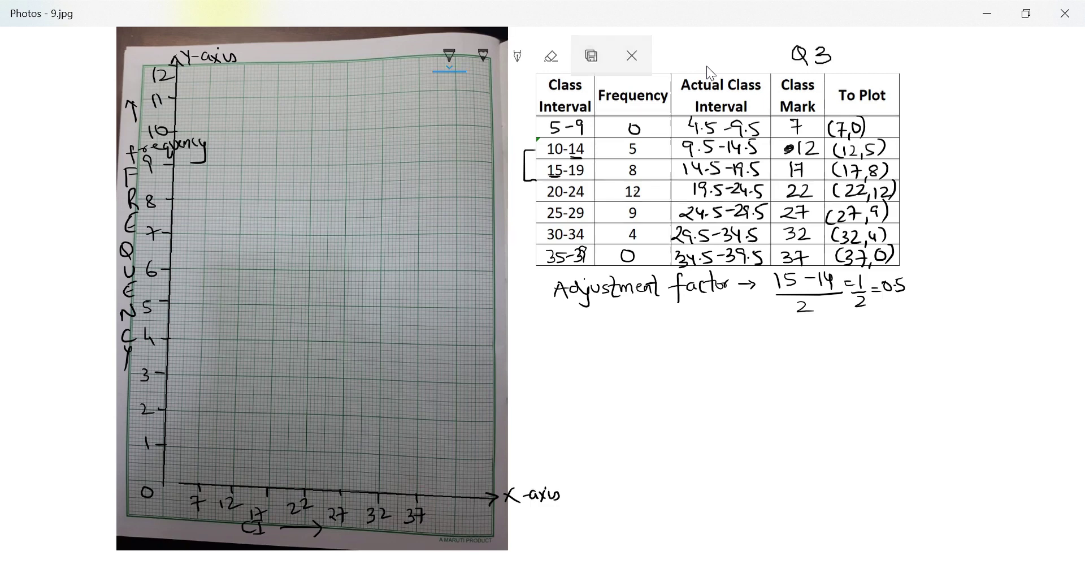
mouse_move(168, 484)
left_mouse_down()
mouse_move(170, 475)
mouse_move(175, 486)
left_mouse_up()
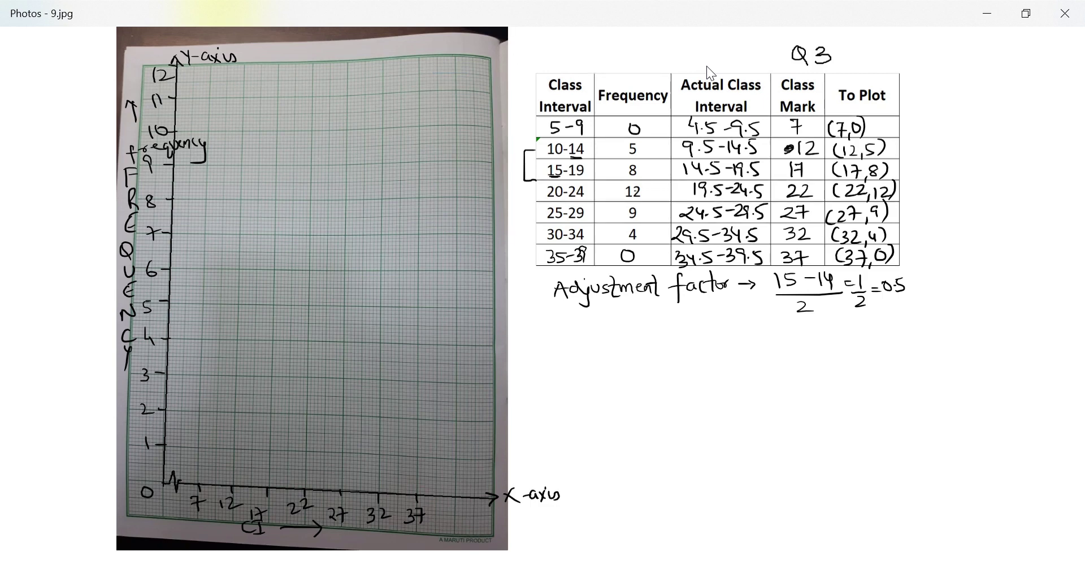